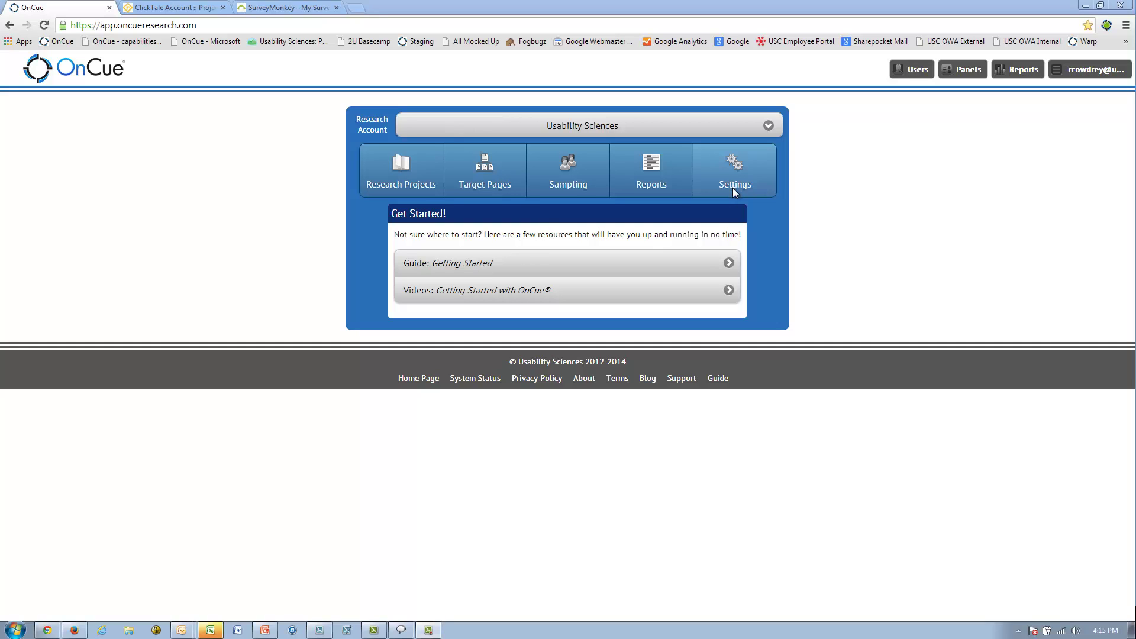
- Open the account settings and review the data collection and participant traits options
left_click(732, 187)
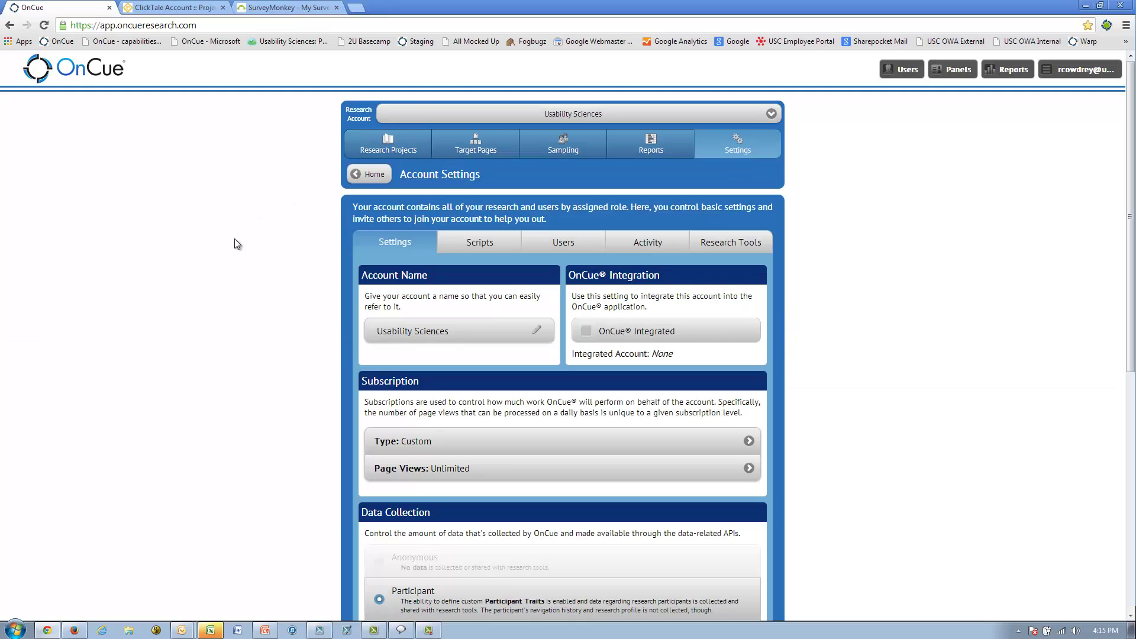
scroll(246, 246, "down", 3)
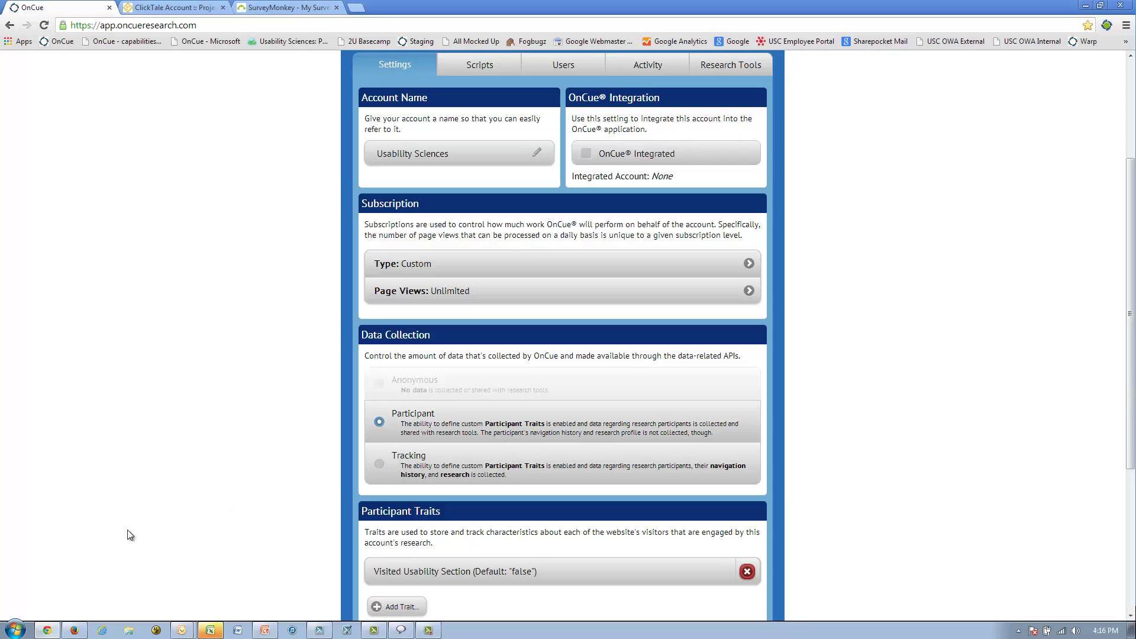
left_click(74, 630)
left_click(182, 52)
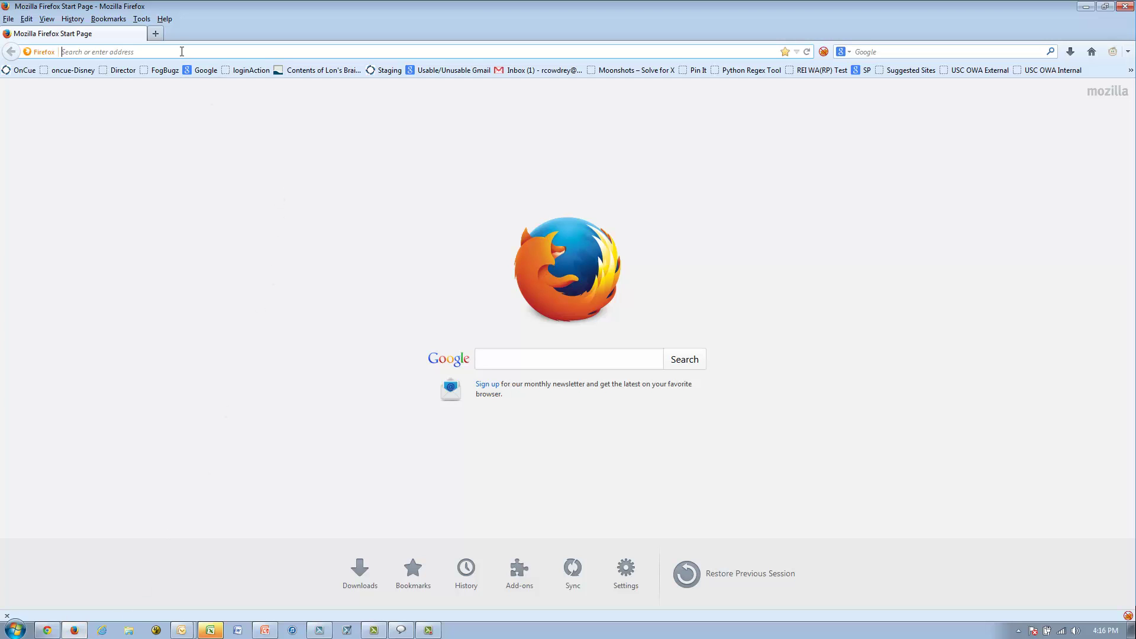
type("www.usabilitysciences.com/")
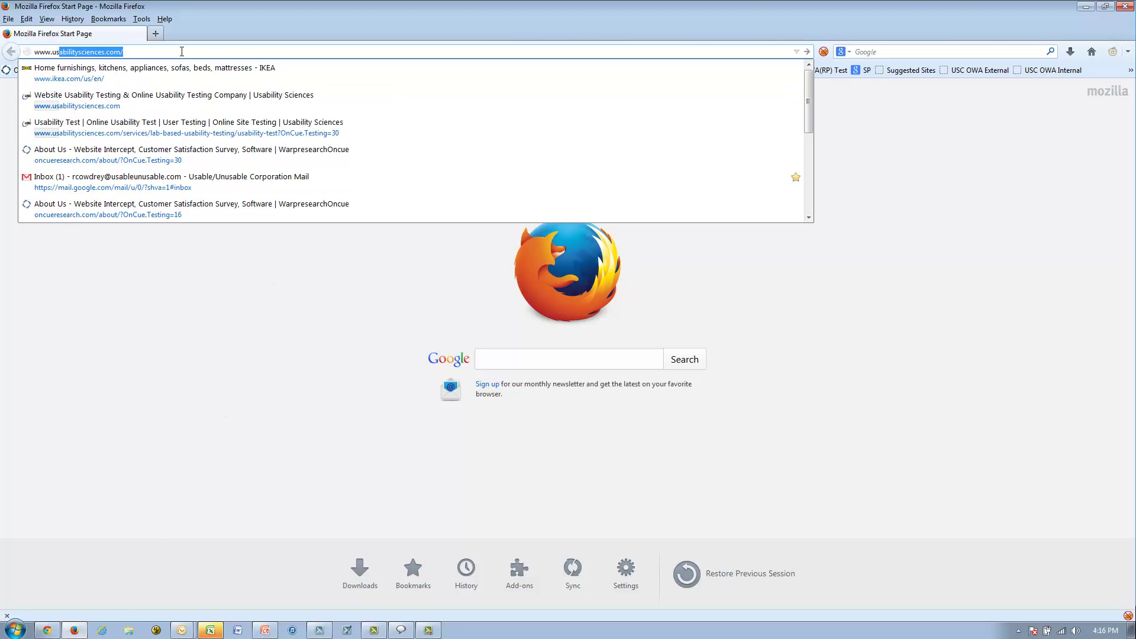
key("Return")
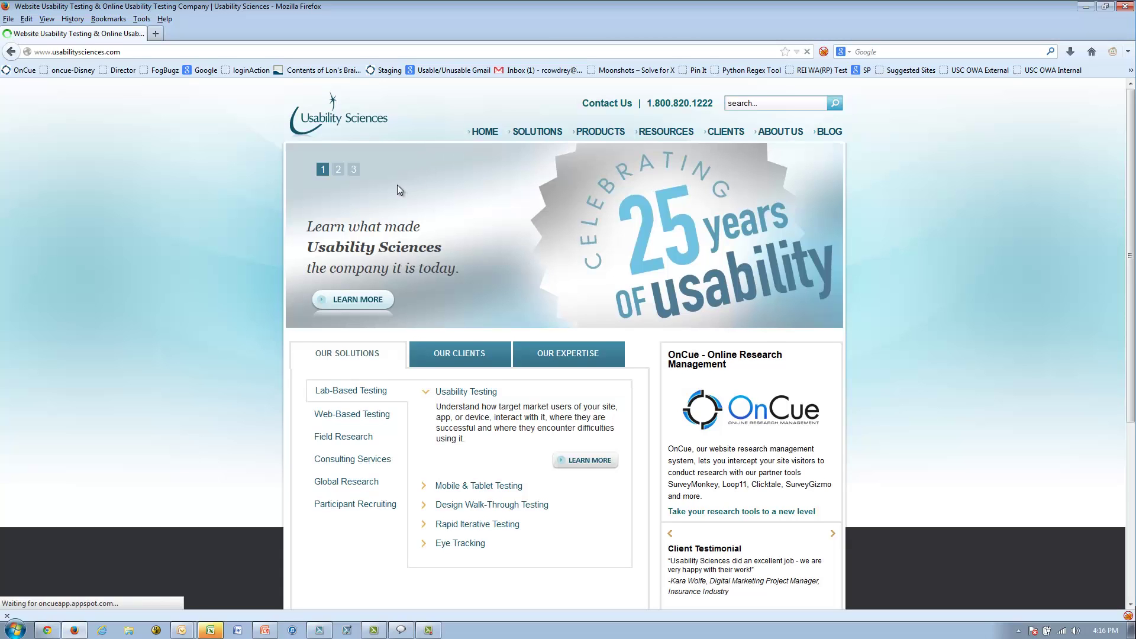
scroll(396, 185, "down", 3)
scroll(395, 190, "down", 3)
scroll(557, 299, "up", 5)
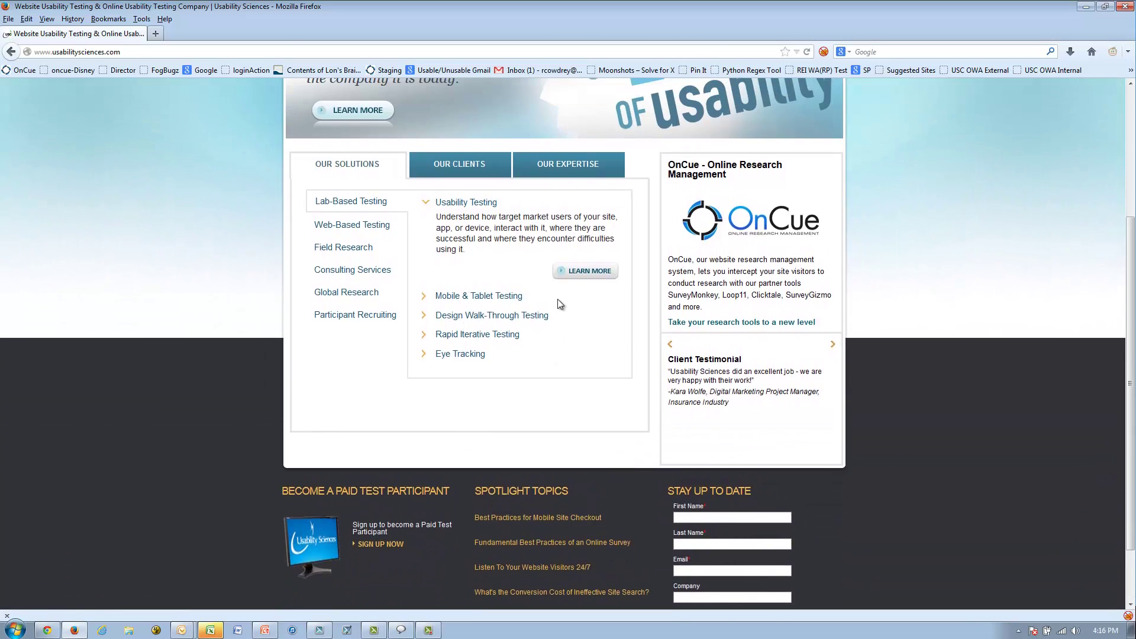
- Visit the site's Products and Solutions pages, and open the Usability Testing page under Lab-Based Testing
left_click(599, 135)
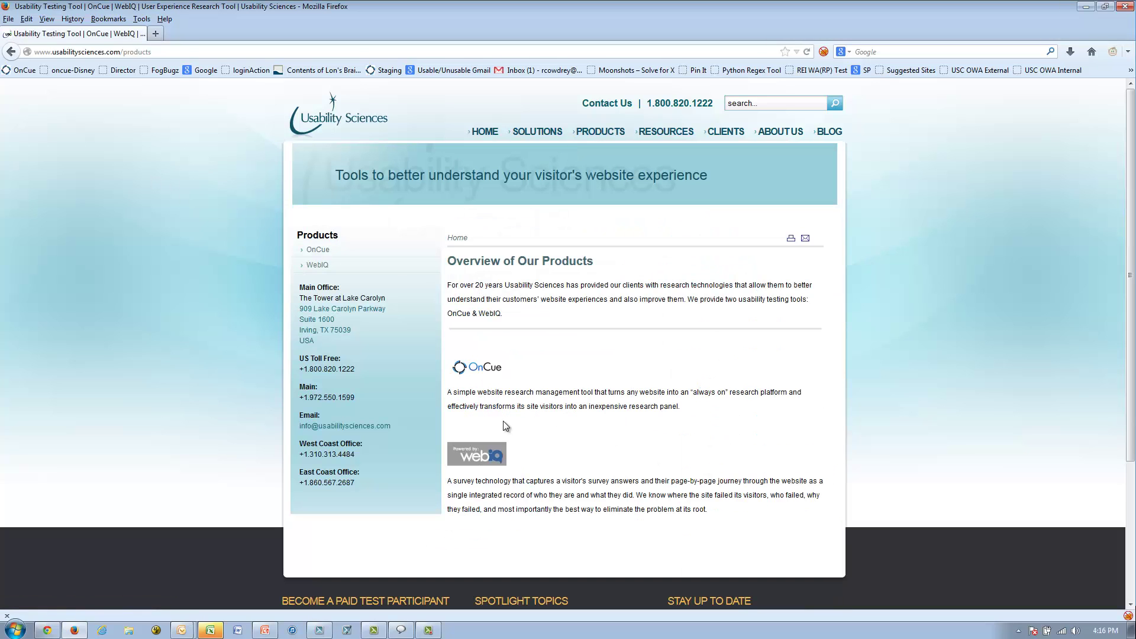
left_click(533, 133)
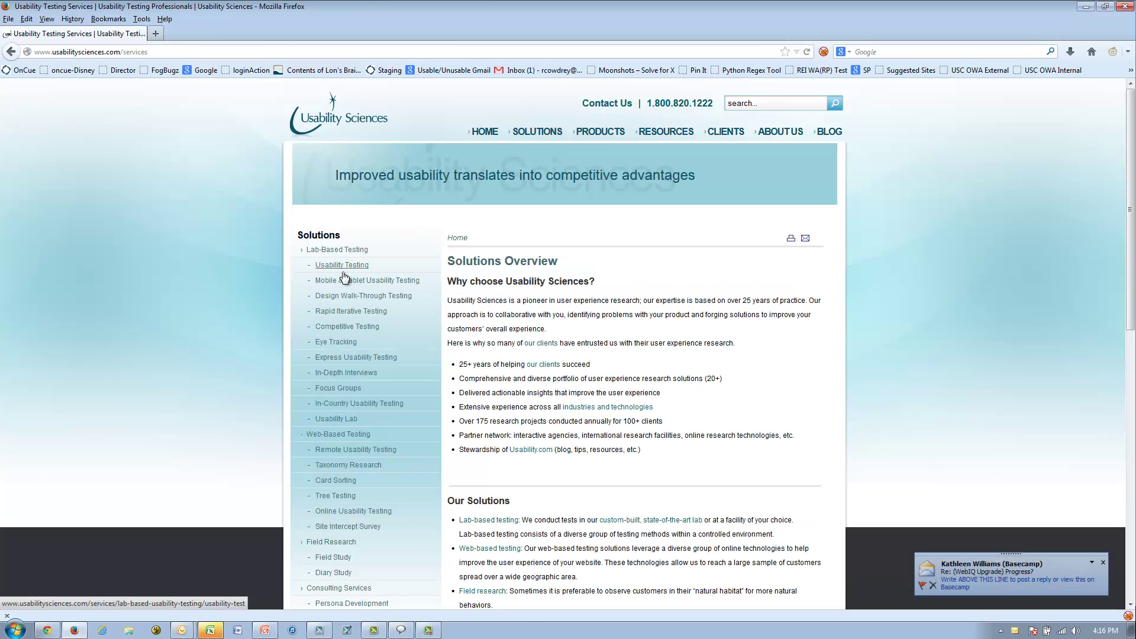
scroll(406, 290, "down", 3)
scroll(405, 290, "up", 1)
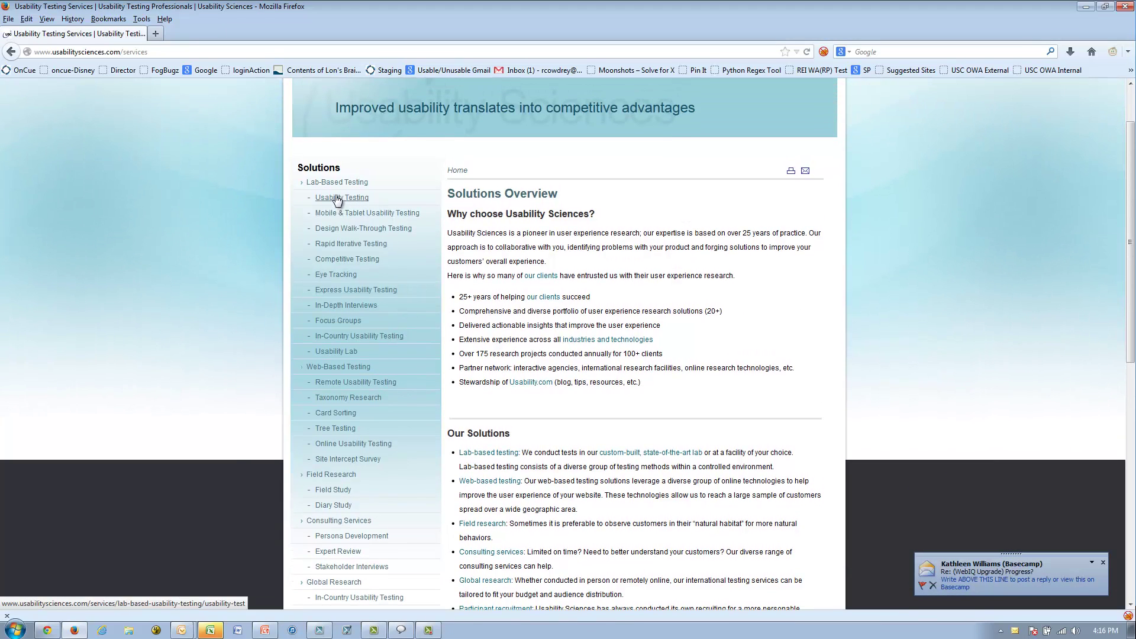
left_click(348, 197)
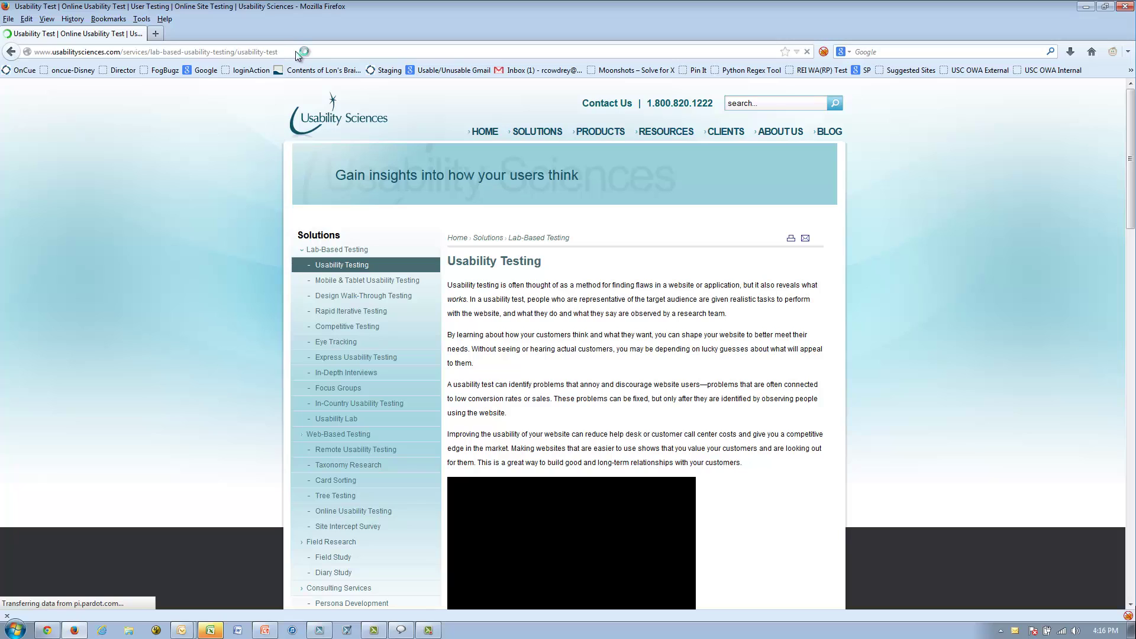
- Reload the Usability Testing page with ?OnCue.Testing=30 appended to its address
left_click(293, 51)
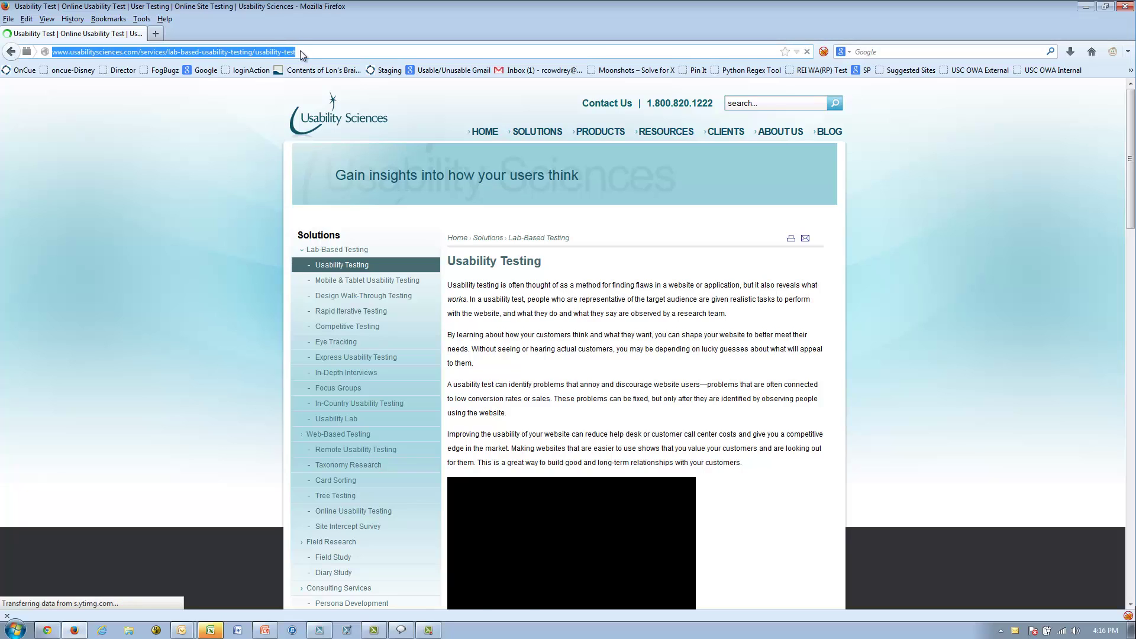
left_click(300, 51)
type("?OnCue.Testing=30")
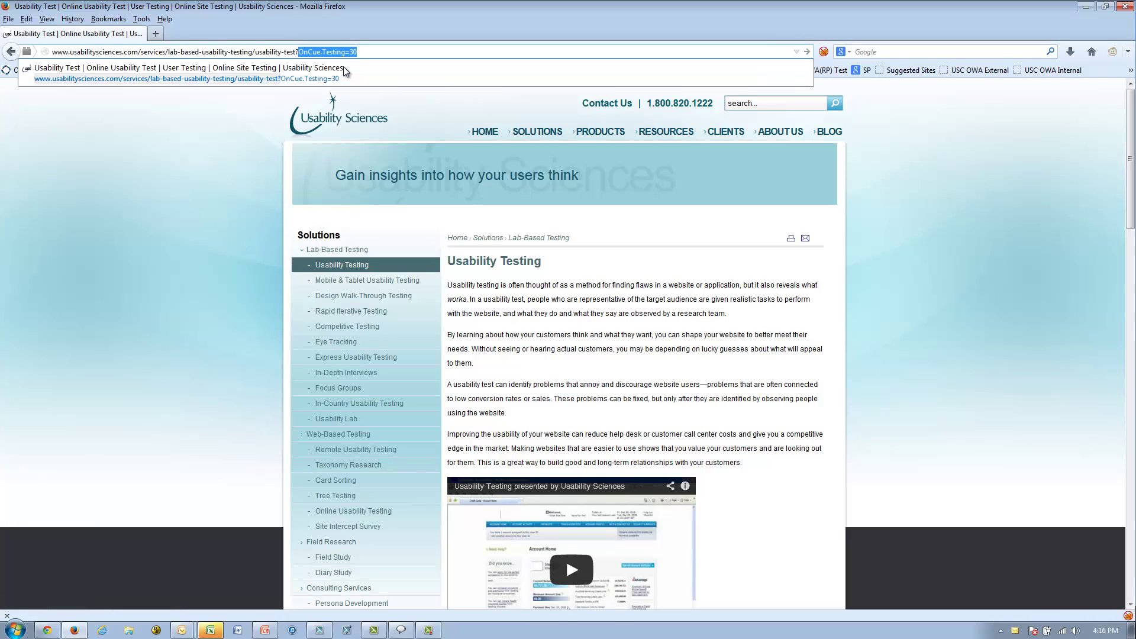
key("End")
key("Return")
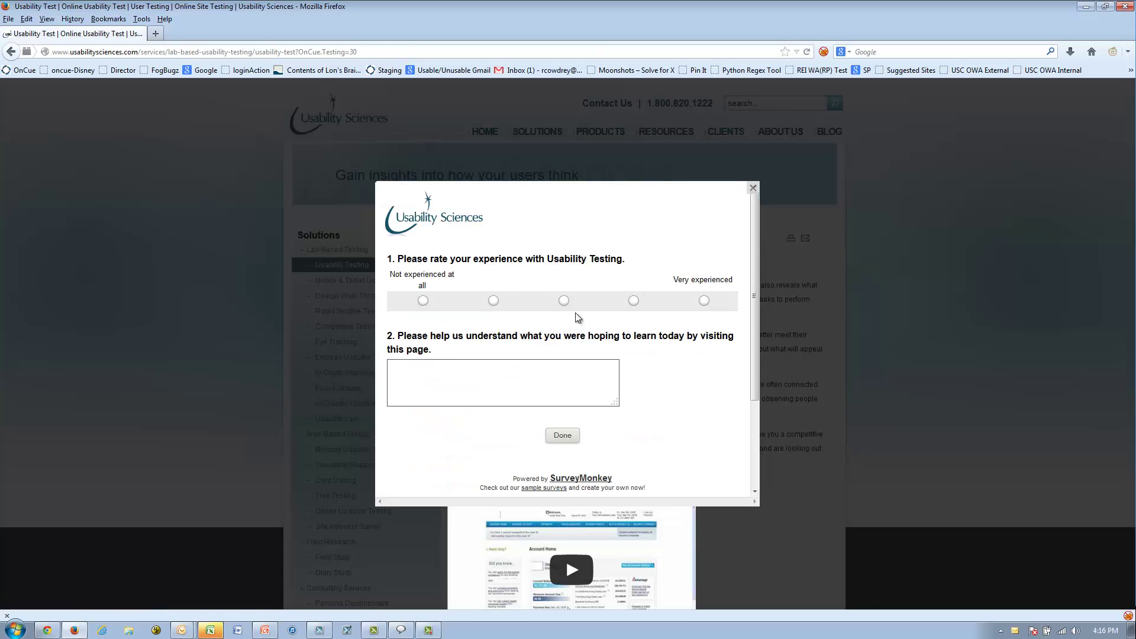
- Answer the survey with the "Very experienced" rating and the comment "this is a test", submit it and close the survey window
left_click(702, 303)
left_click(520, 368)
type("this is a test")
left_click(561, 437)
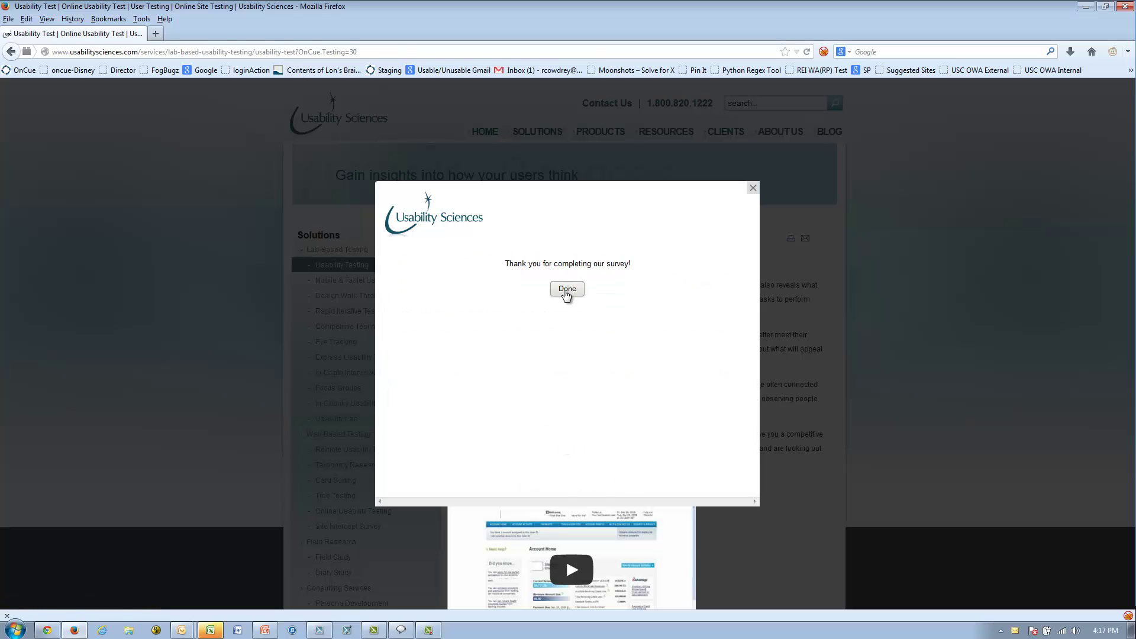
left_click(565, 291)
left_click(753, 188)
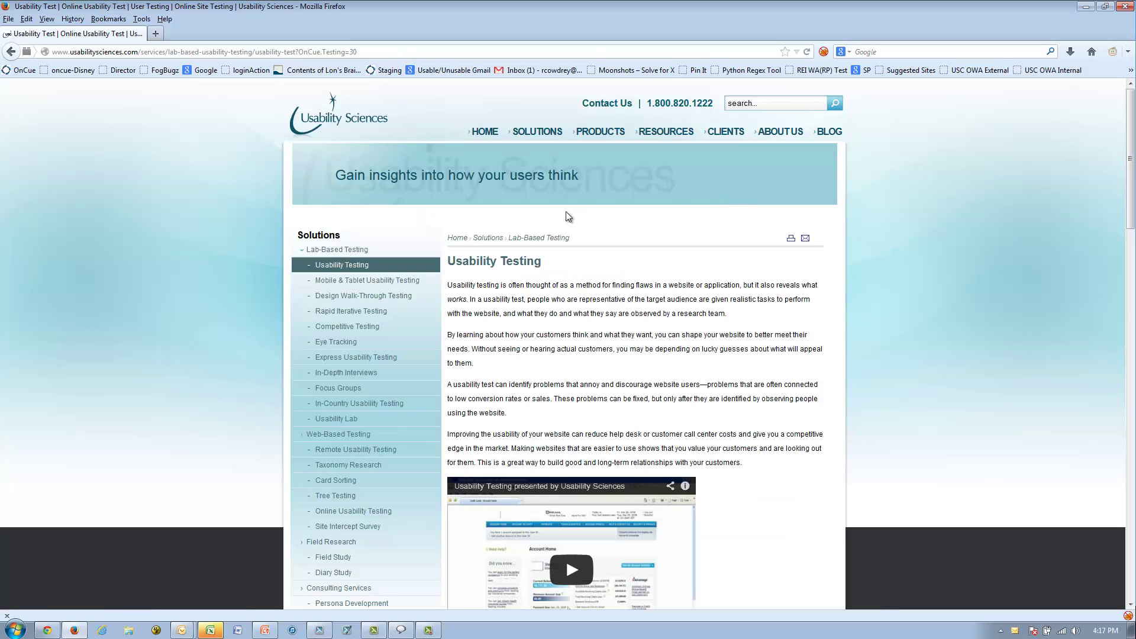
- Continue the site visit by browsing the Rapid Iterative Testing page and opening the Field Study page
scroll(472, 287, "down", 3)
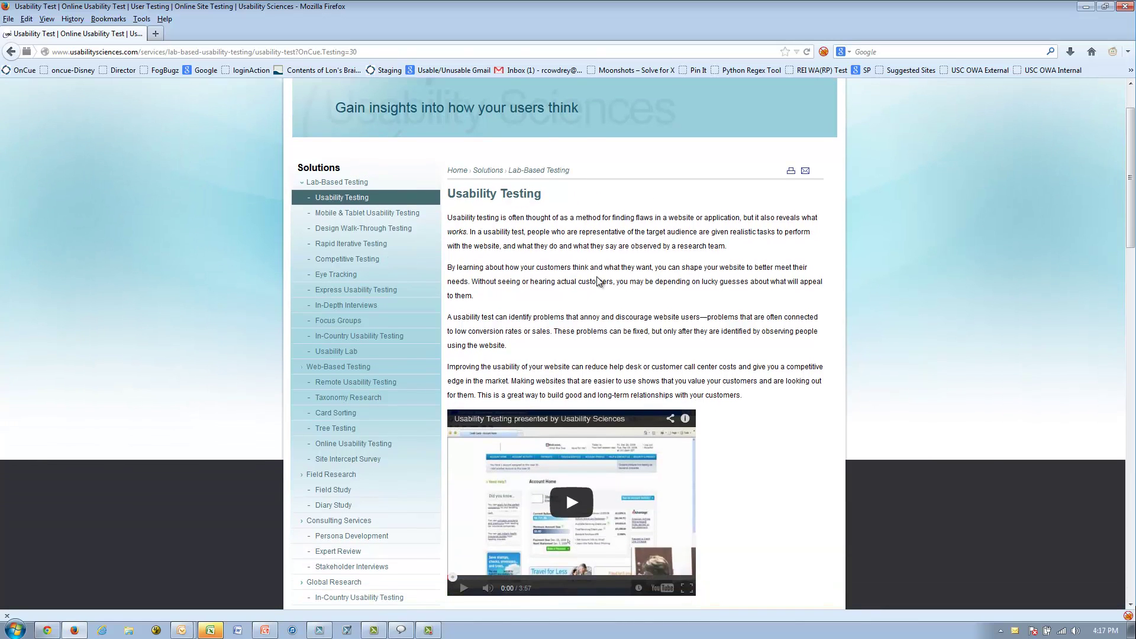
scroll(598, 283, "up", 3)
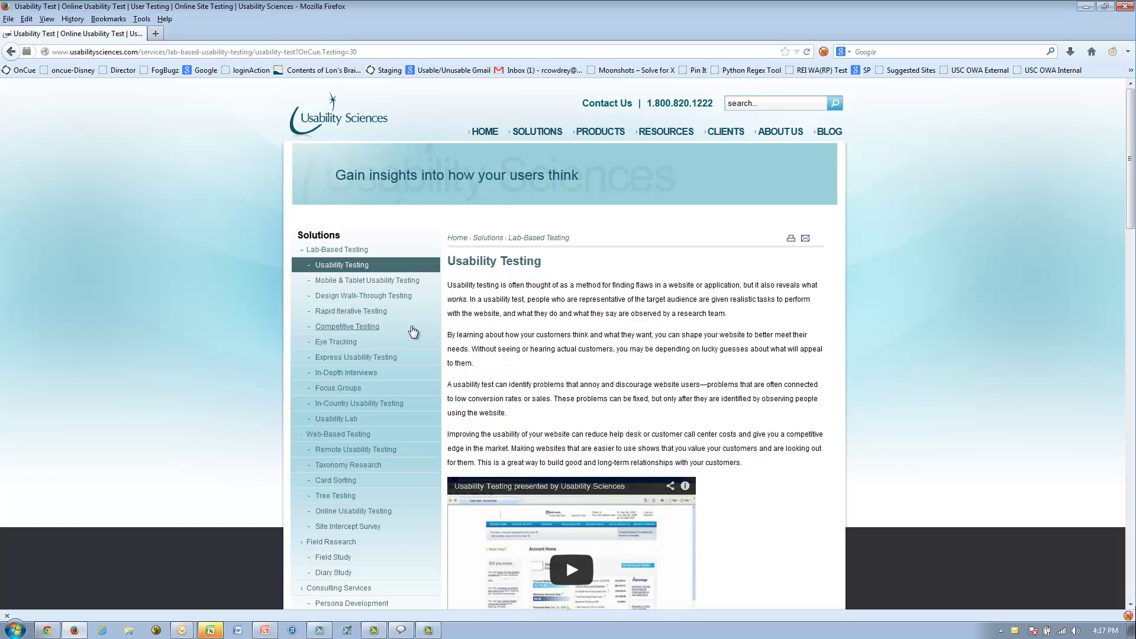
left_click(365, 311)
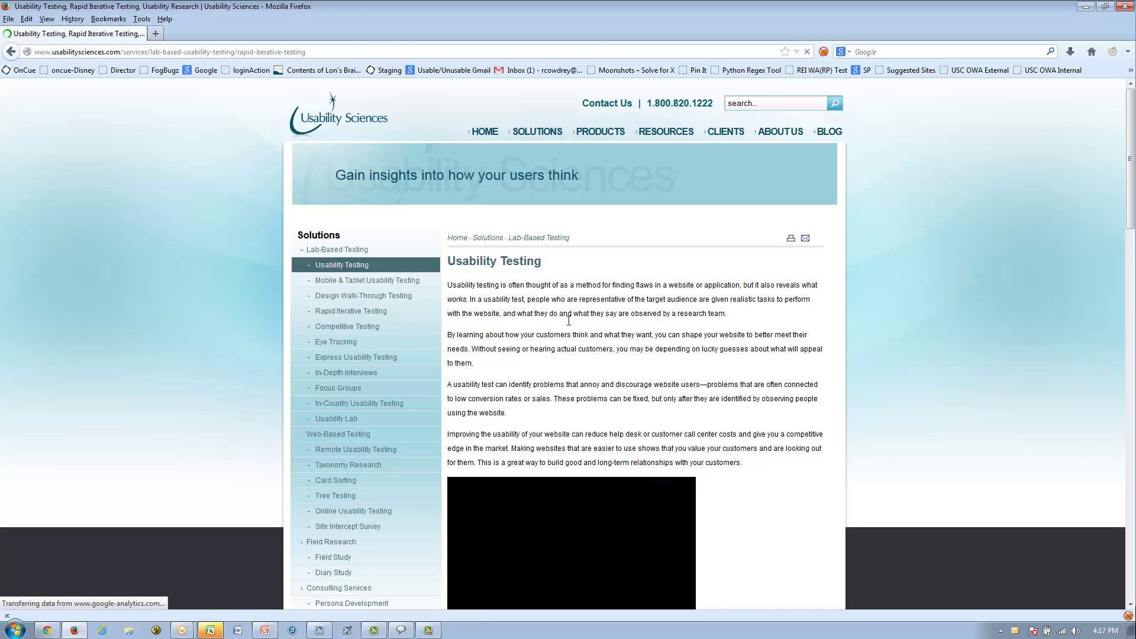
scroll(568, 306, "down", 2)
scroll(568, 306, "down", 1)
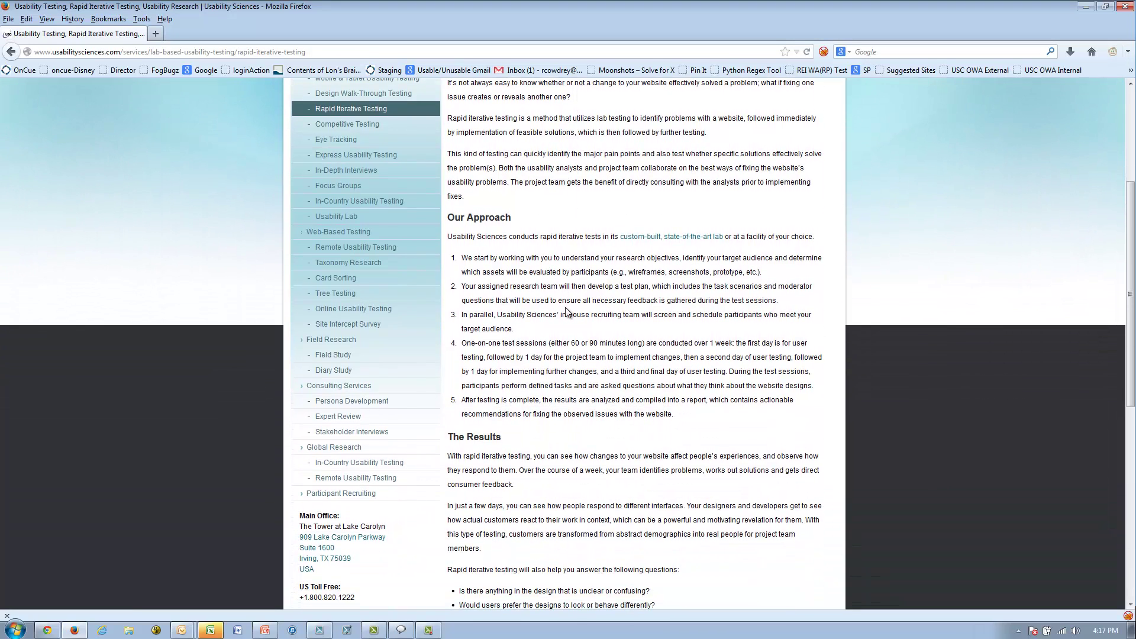
scroll(566, 312, "down", 4)
scroll(349, 365, "up", 4)
left_click(349, 365)
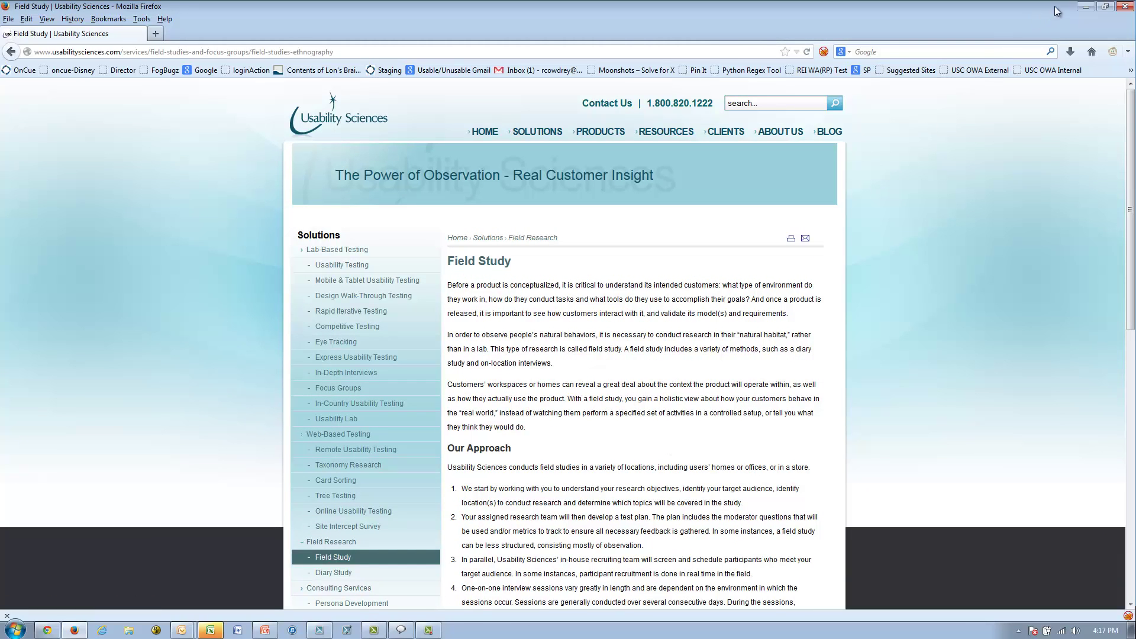
- Return to Chrome and browse the individual responses of the Usability Testing Feedback survey in SurveyMonkey
left_click(1085, 6)
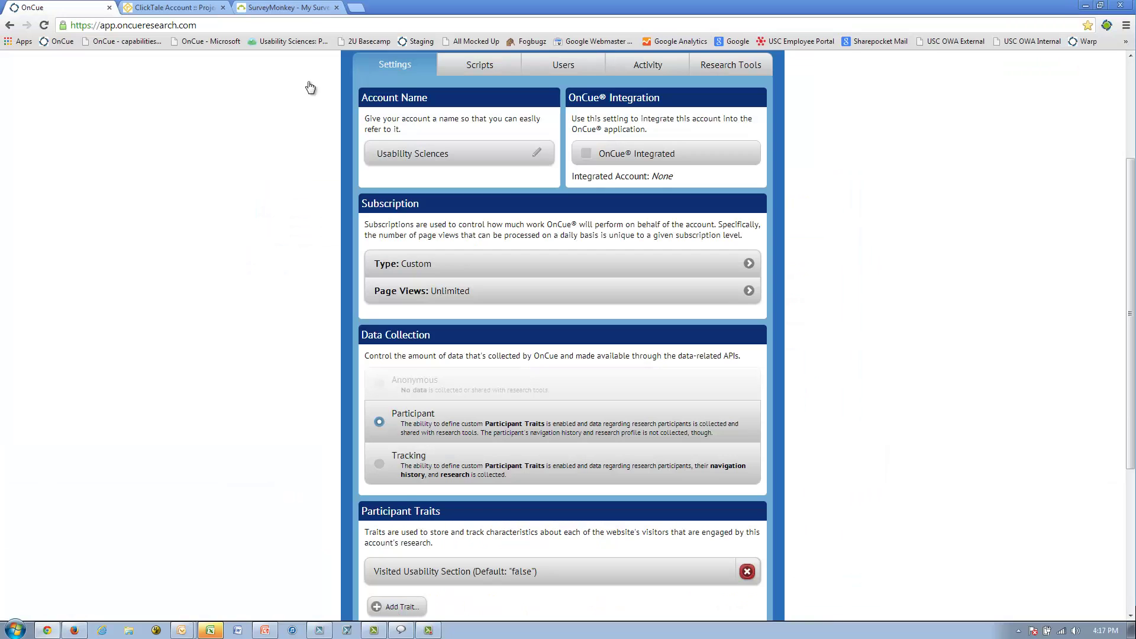
left_click(261, 8)
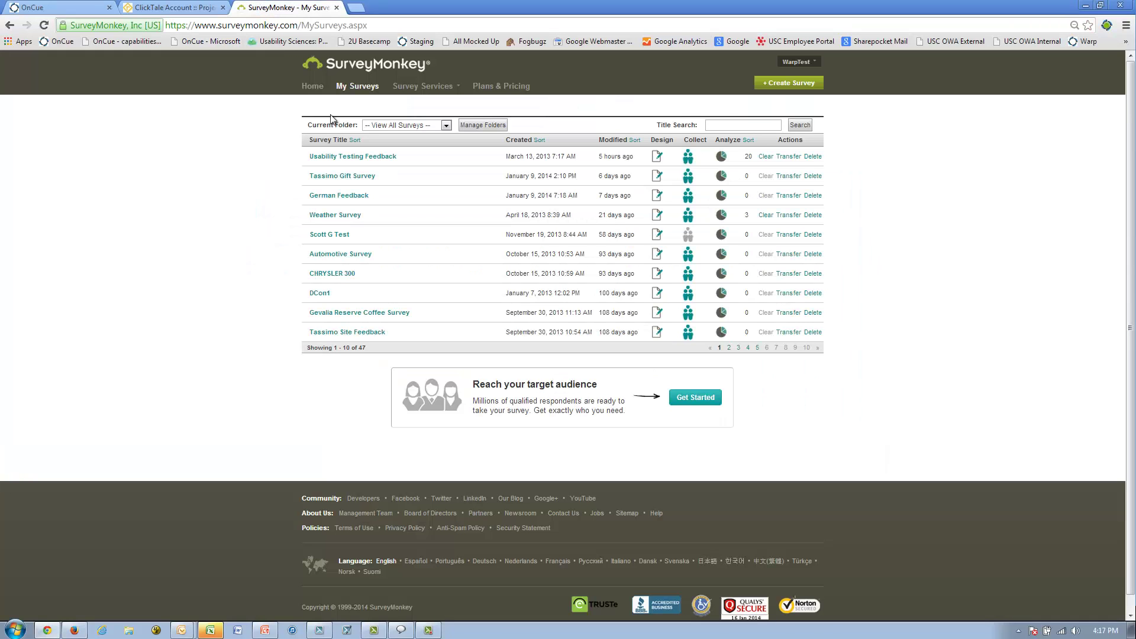
left_click(331, 158)
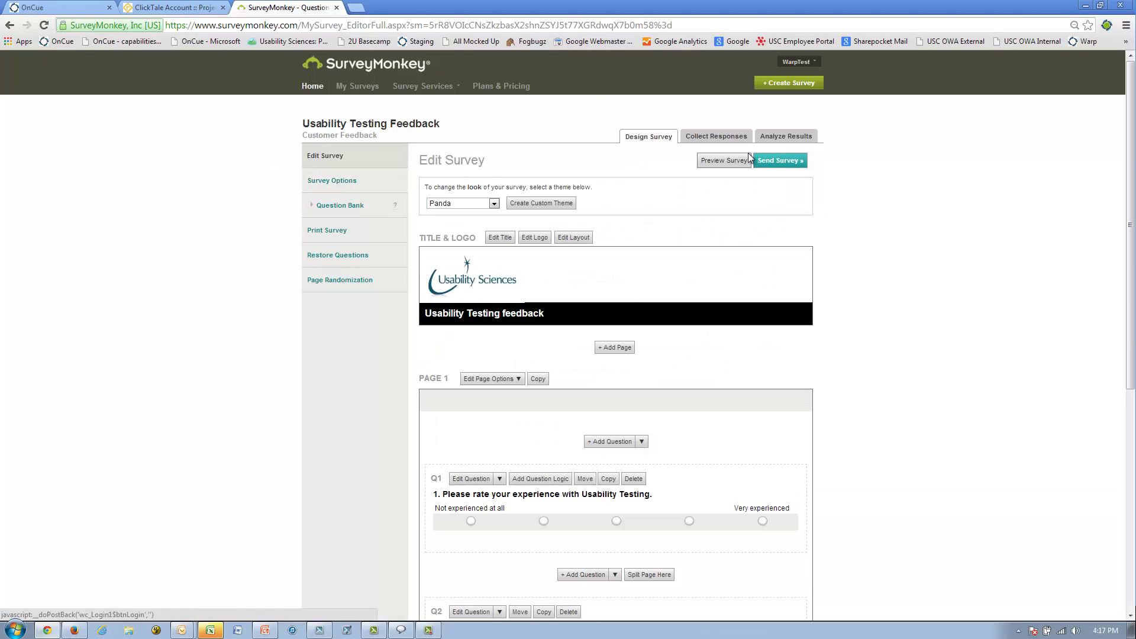
left_click(787, 137)
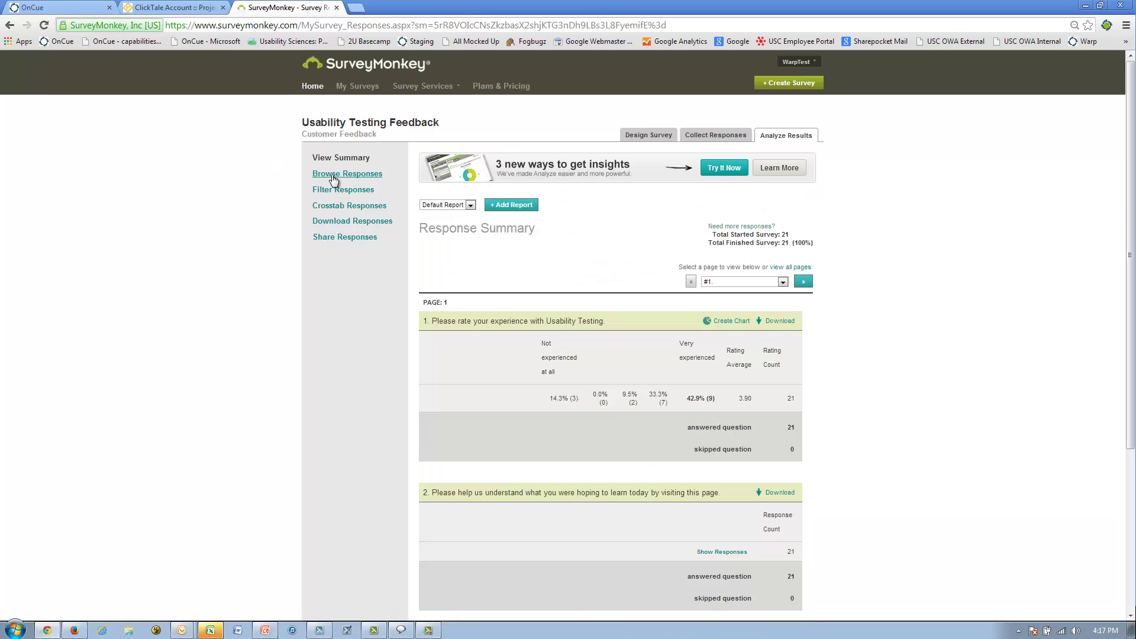
left_click(332, 175)
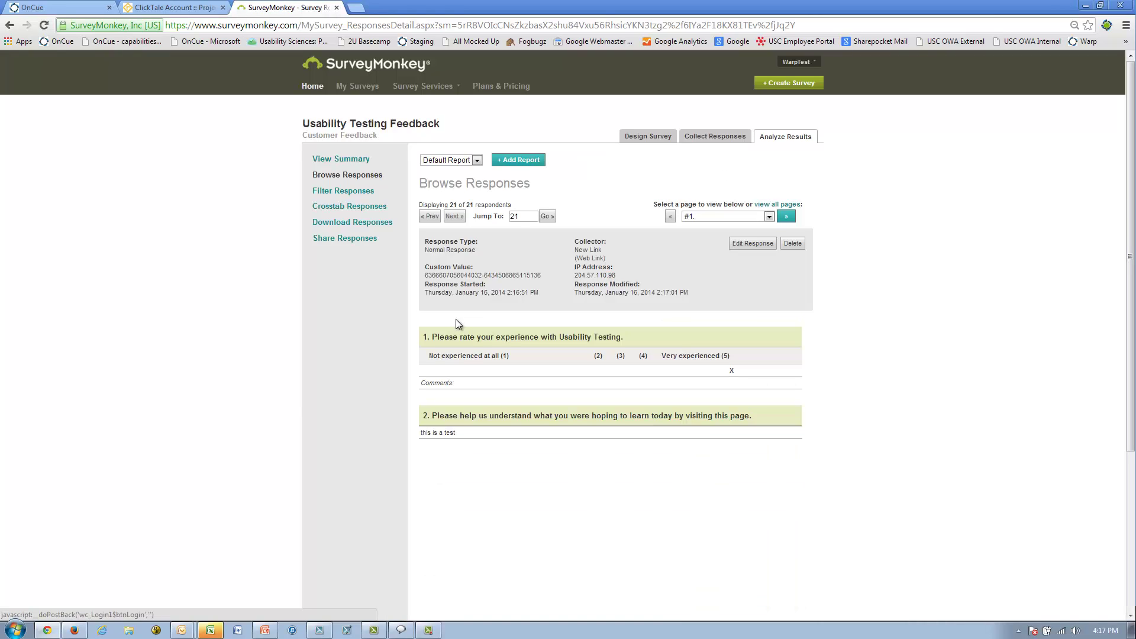
- Copy the first number of the displayed response's Custom Value
double_click(451, 276)
right_click(452, 277)
left_click(468, 283)
- Switch to ClickTale, open the UsabilitySciences.com project and search its visitor recordings from the last 7 days
left_click(169, 8)
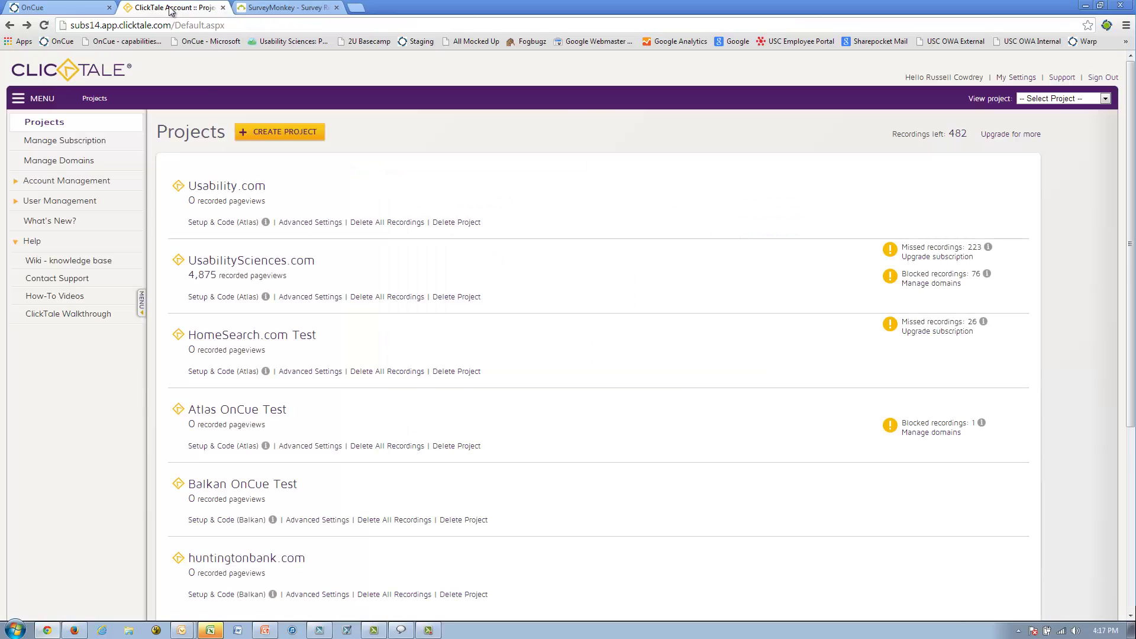
left_click(254, 260)
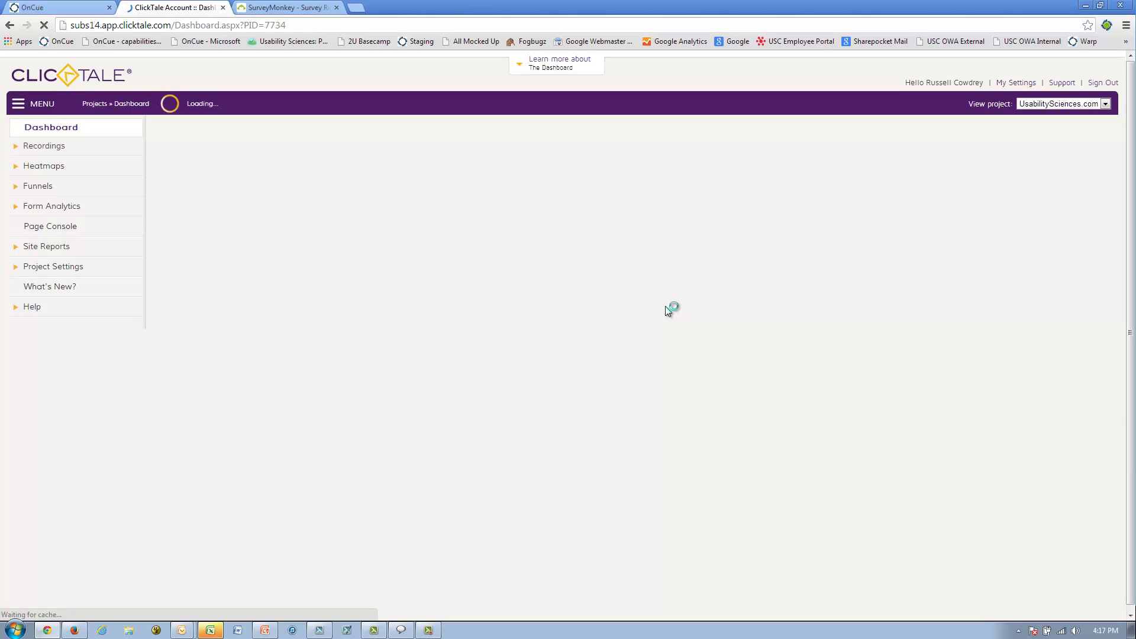
scroll(763, 325, "down", 5)
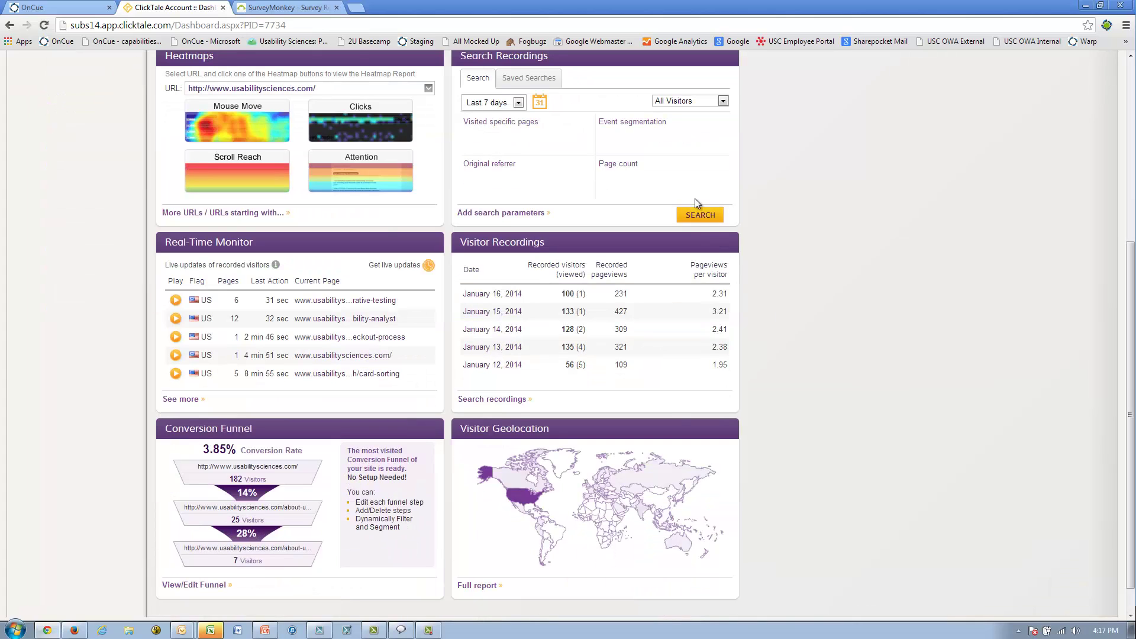
left_click(700, 215)
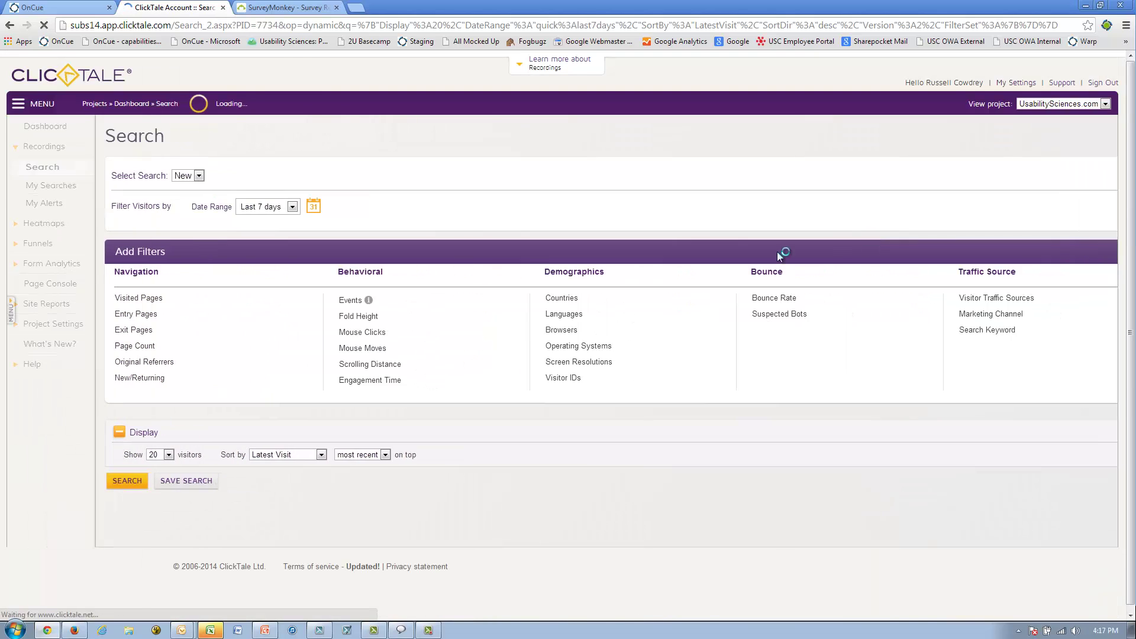
scroll(295, 291, "down", 5)
scroll(295, 291, "up", 4)
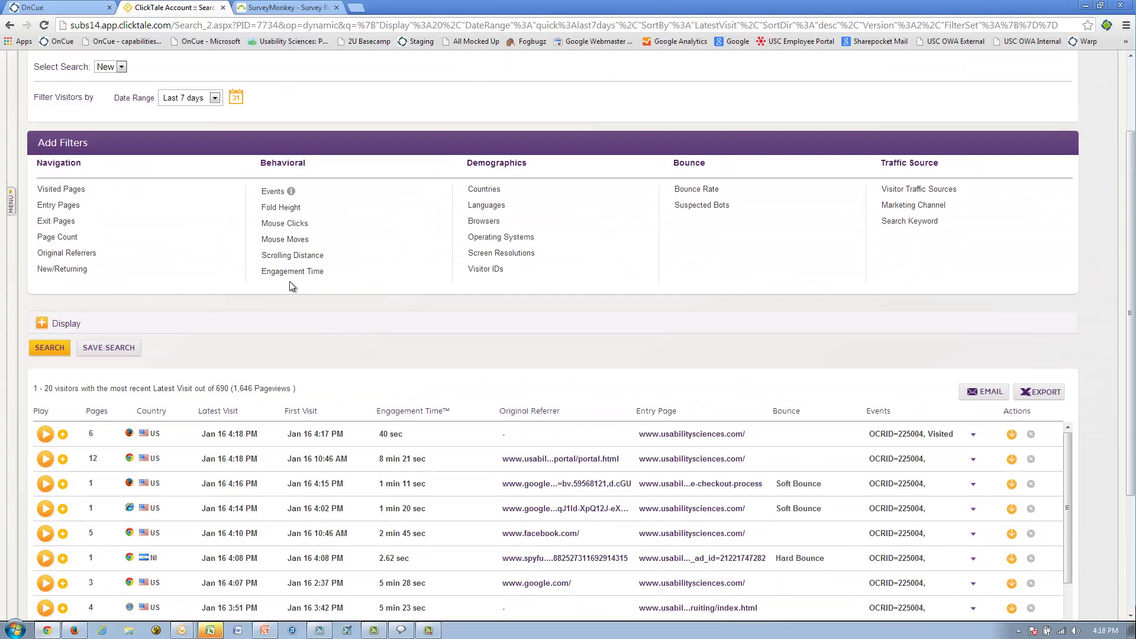
- Add an Events filter that includes the event matching the copied participant ID, and rerun the recordings search
left_click(273, 191)
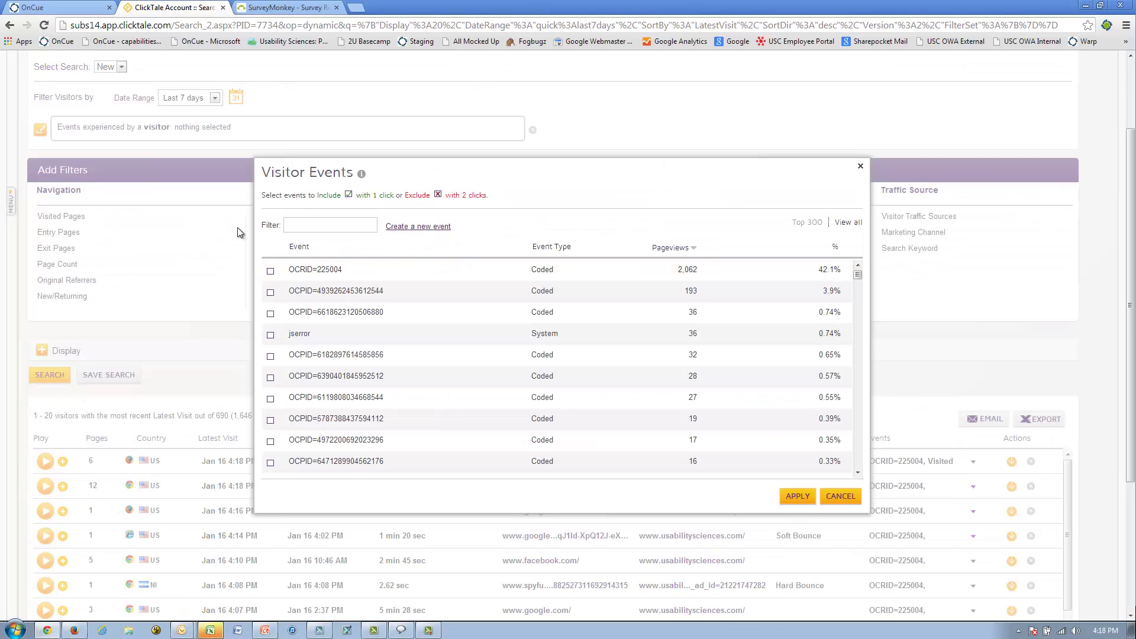
left_click(329, 225)
key("ctrl+v")
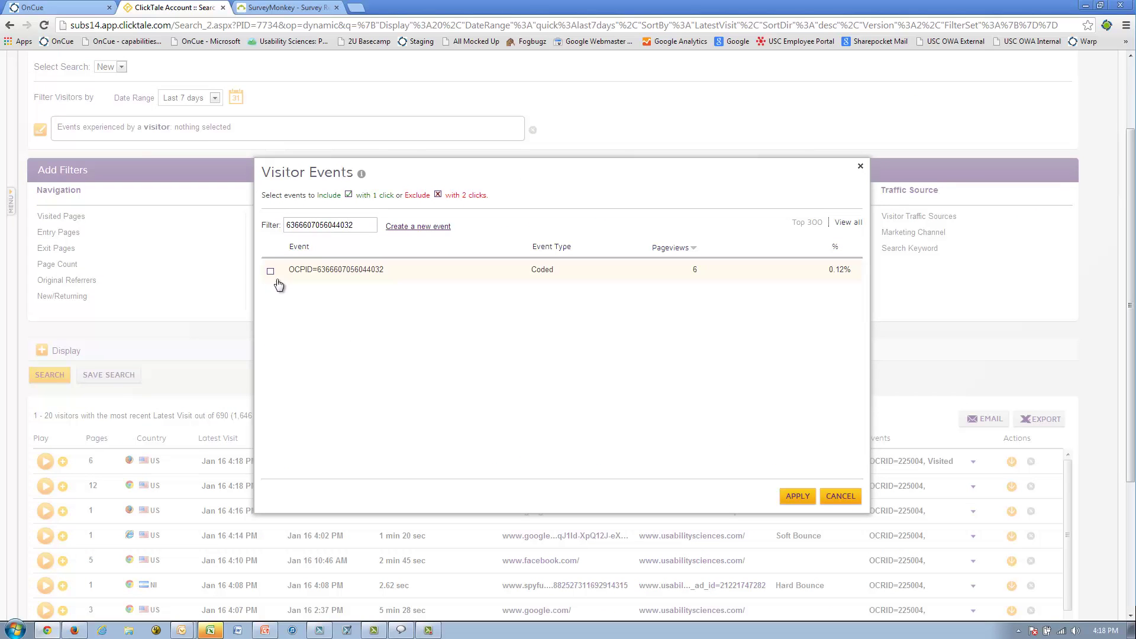
left_click(271, 272)
left_click(796, 496)
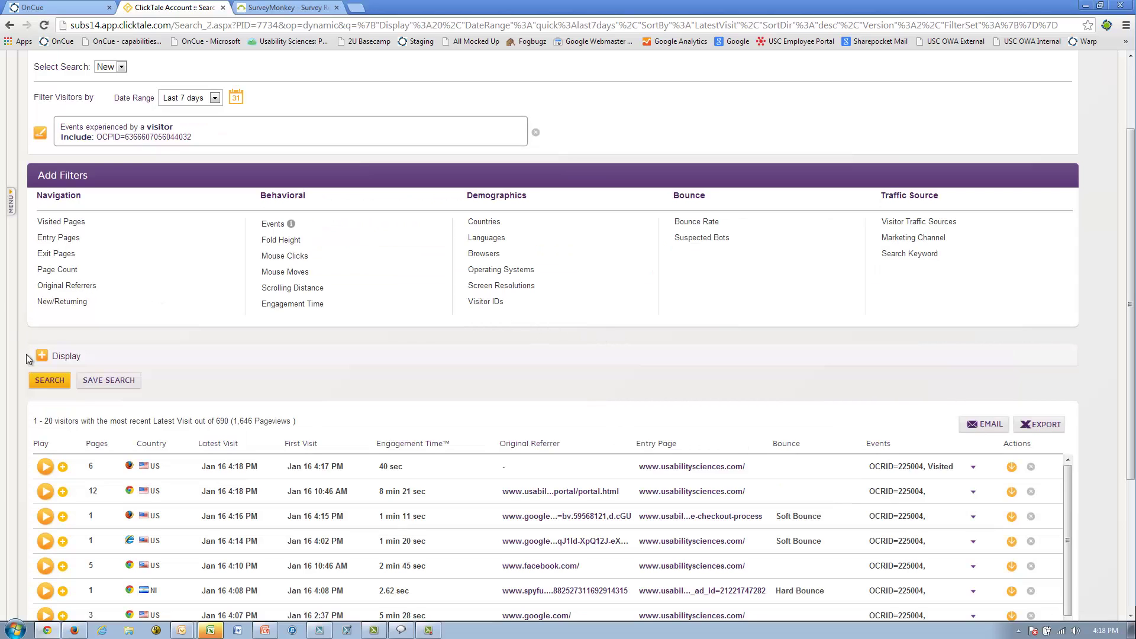
left_click(46, 381)
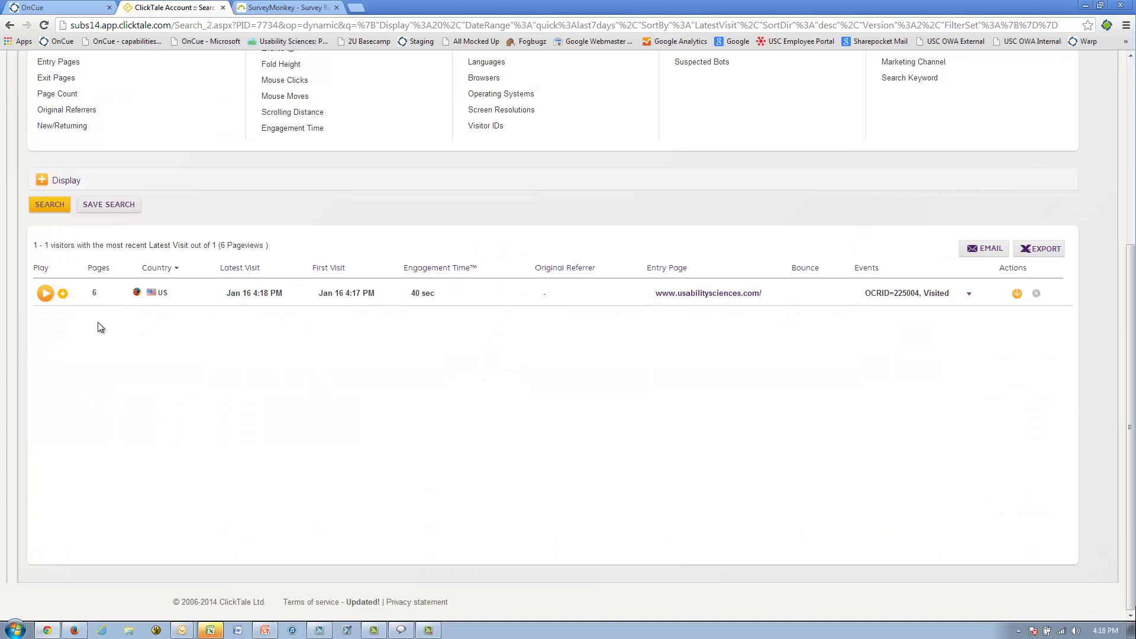
- Expand the found visitor's page list, open the visit in the player and play it at x1 speed
left_click(63, 295)
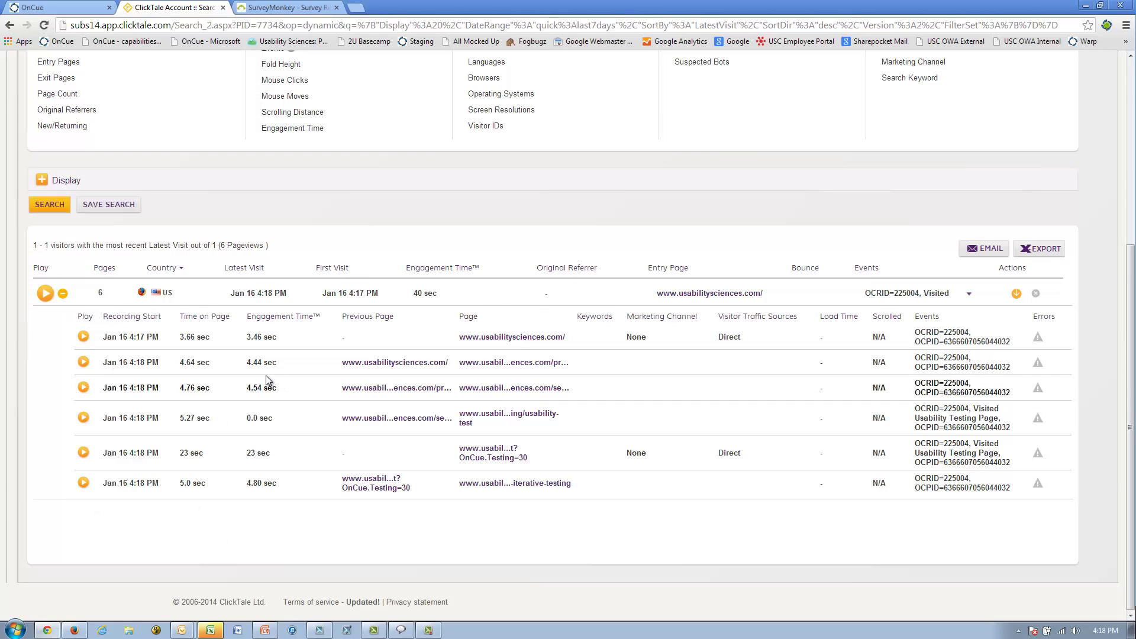
left_click(45, 294)
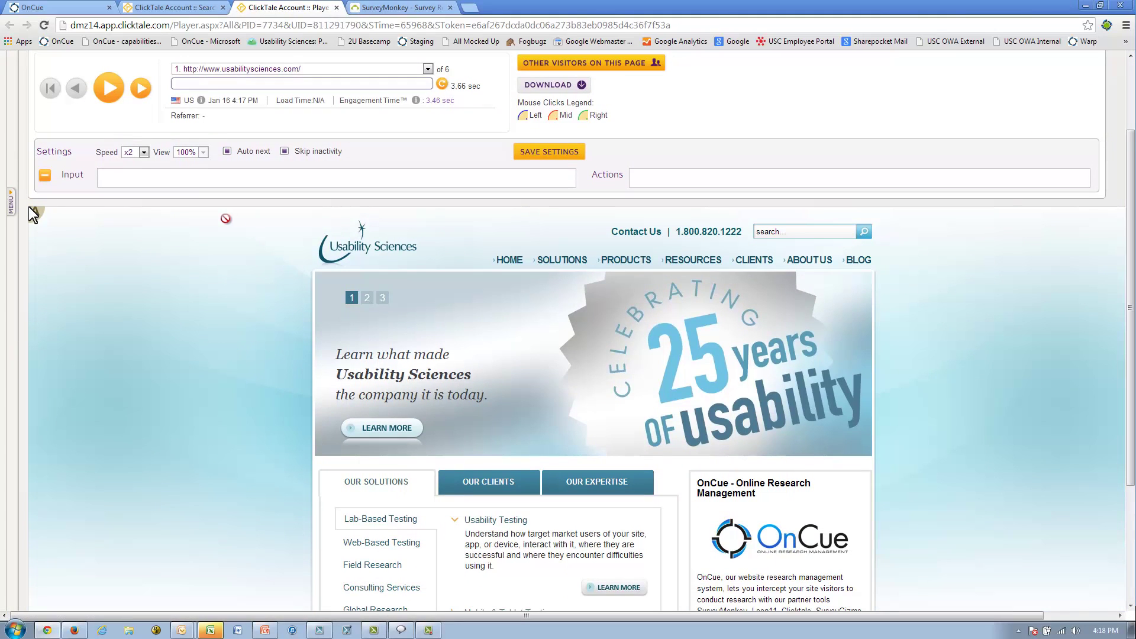
left_click(144, 152)
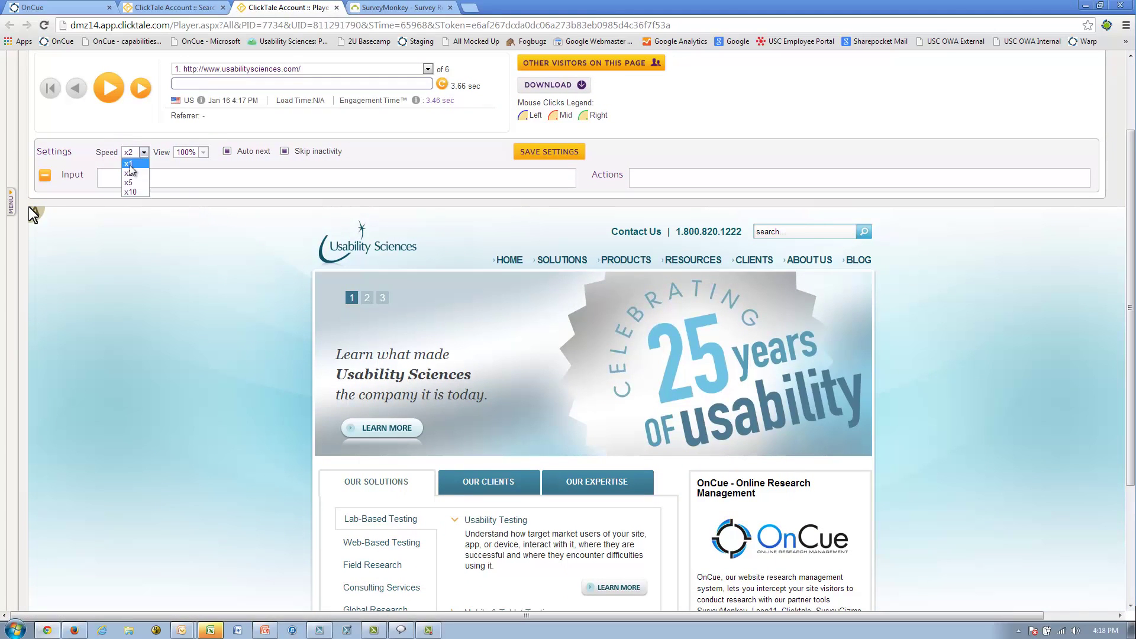
left_click(130, 161)
left_click(106, 92)
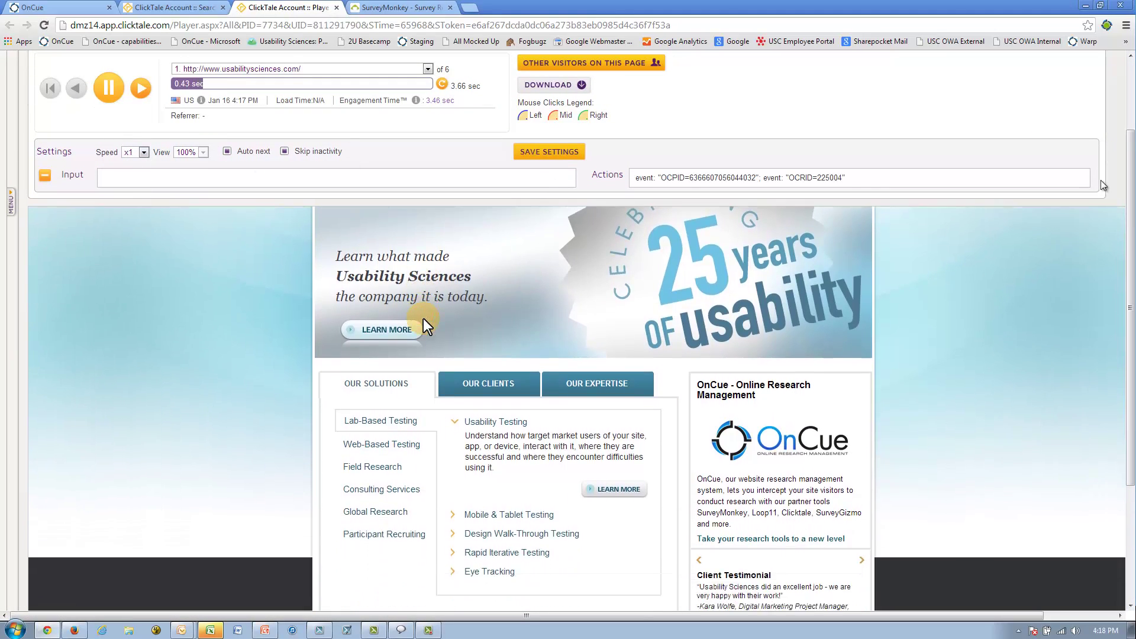